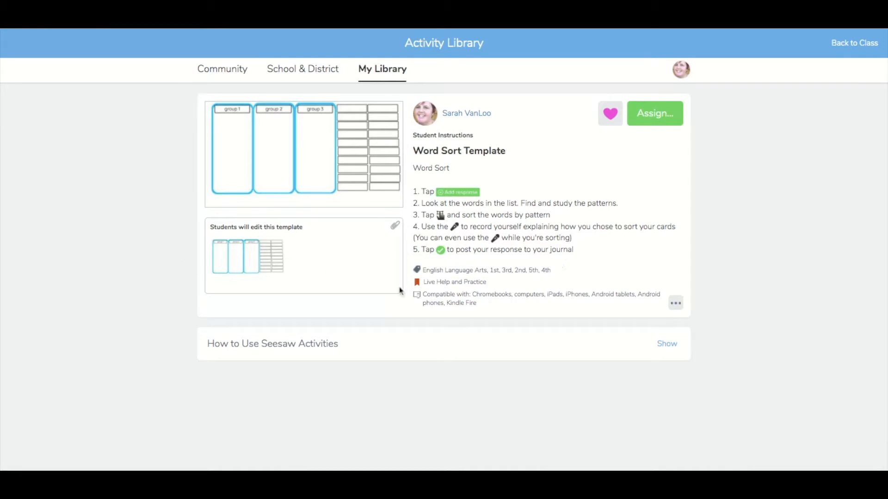
Step: Edit the Word Sort Template activity and open its attached student template in the canvas editor
click(675, 304)
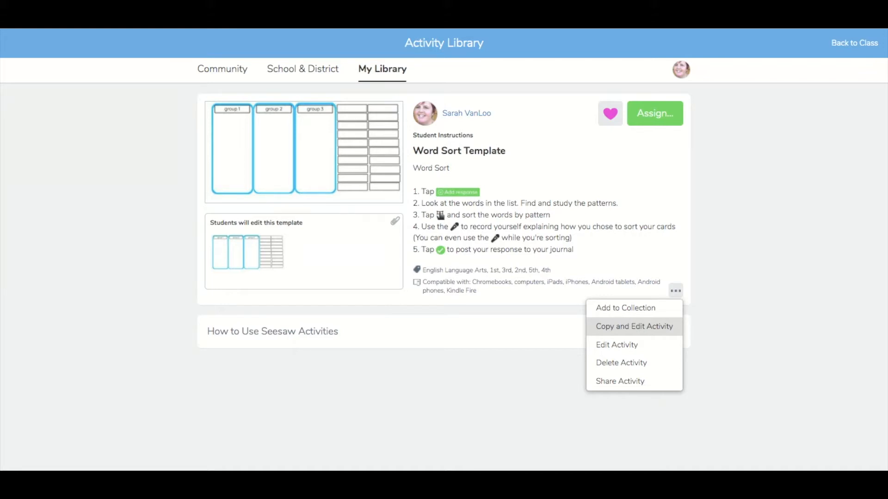
click(640, 345)
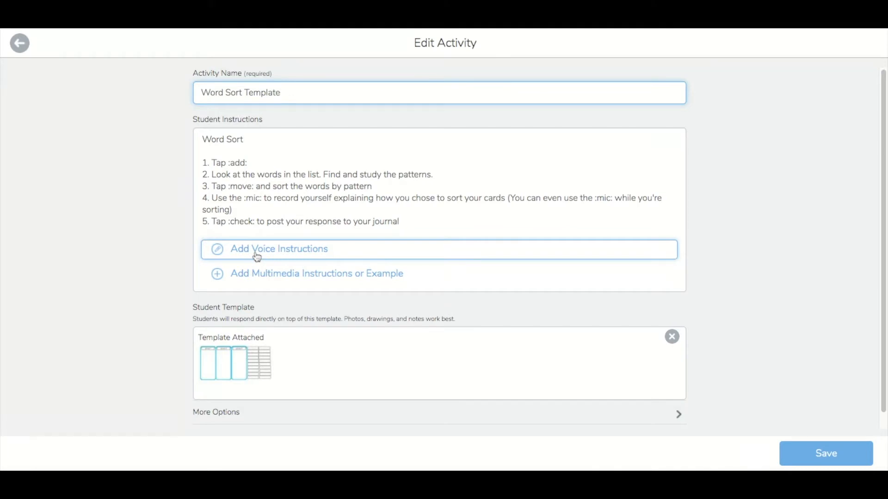
click(234, 360)
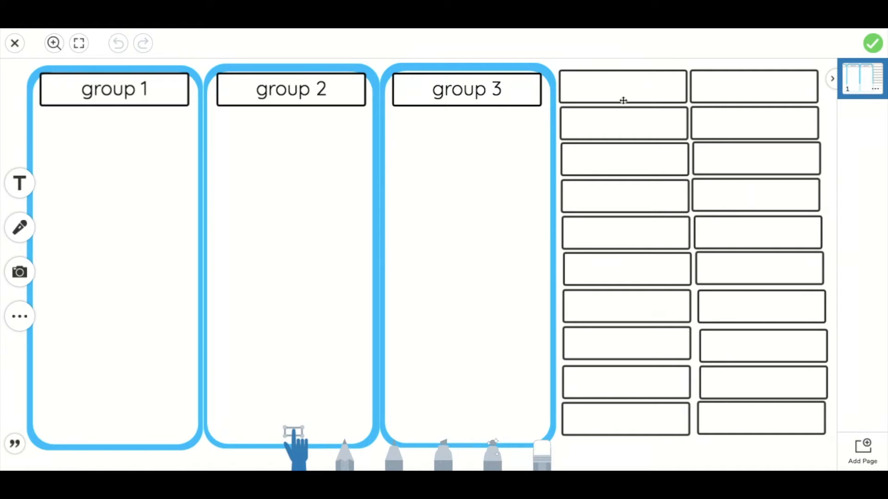
Step: Fill the first three blank word cards in the first card column with "ring", "sing" and "thing"
click(622, 82)
click(626, 88)
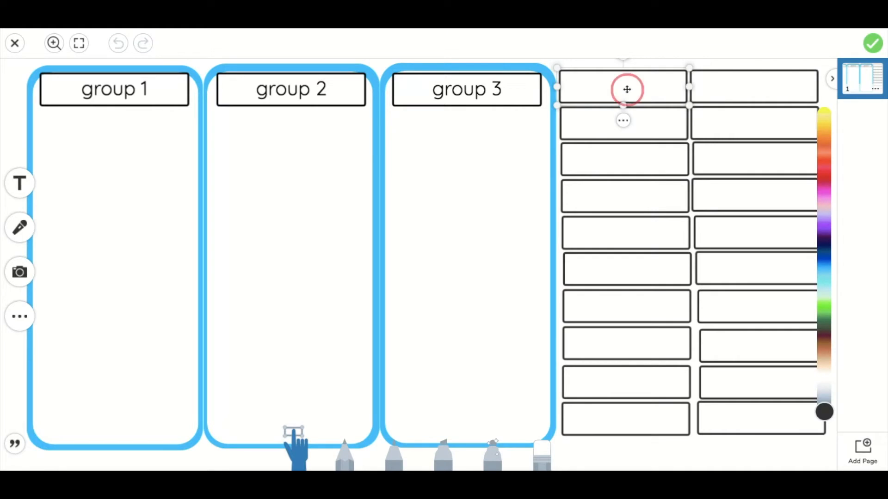
click(630, 84)
text(ring)
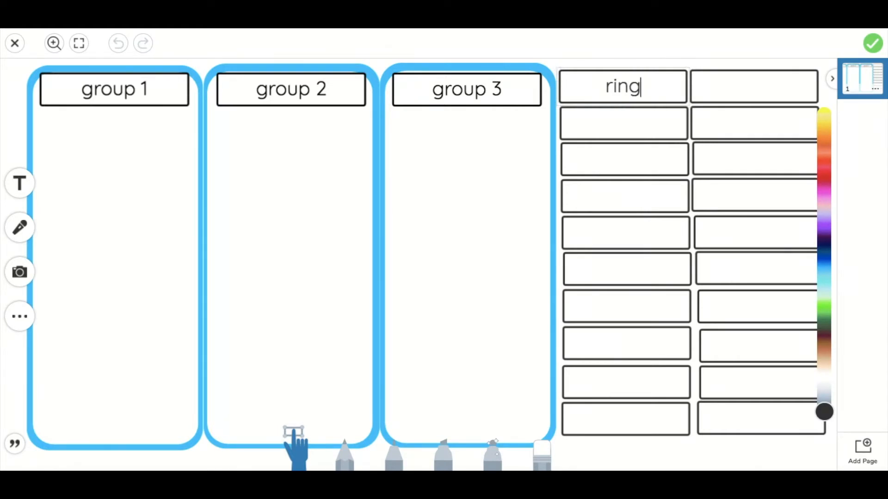
click(629, 126)
click(629, 127)
text(s)
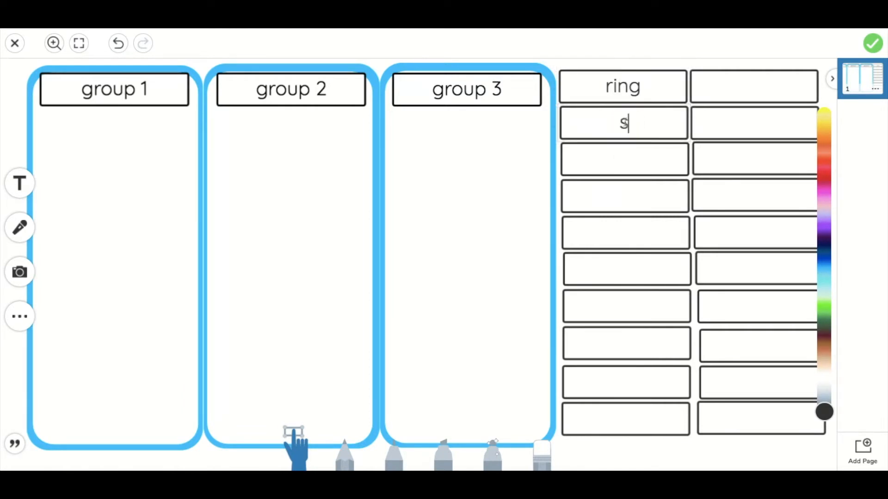
text(ing)
click(624, 159)
click(628, 160)
text(thing)
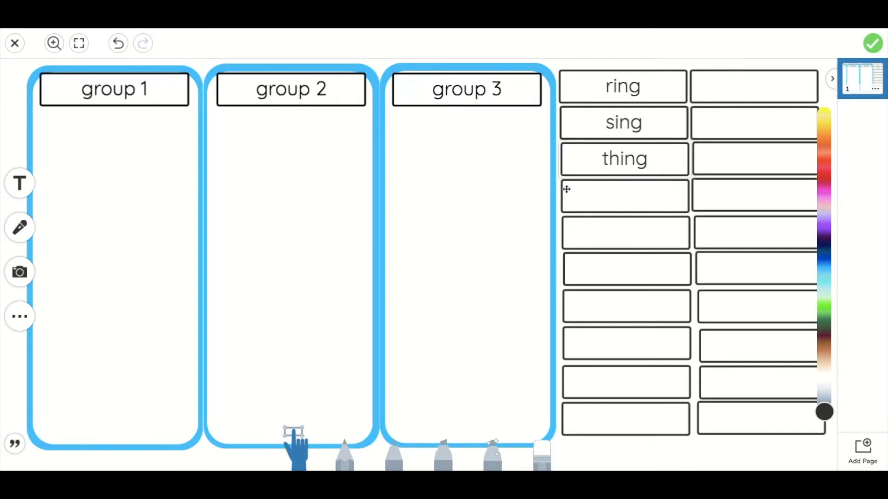
Step: Examine the style, order and lock options of the "thing" card, and check the column frames
click(600, 209)
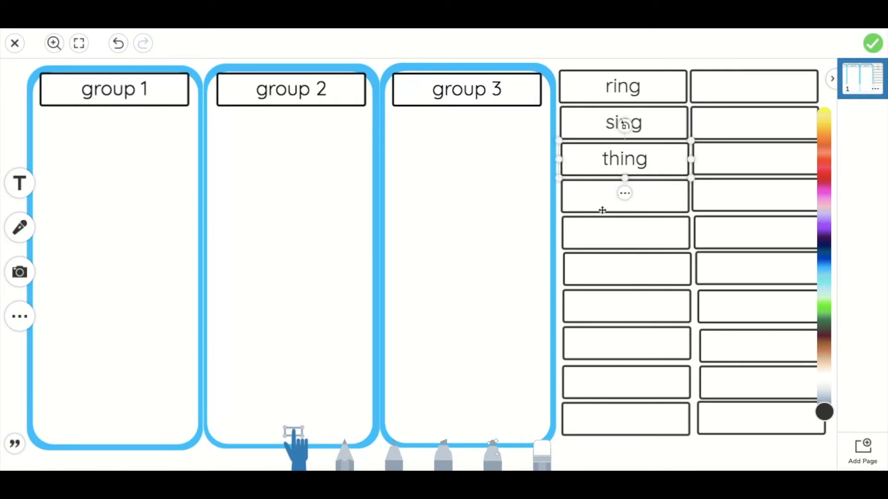
click(625, 194)
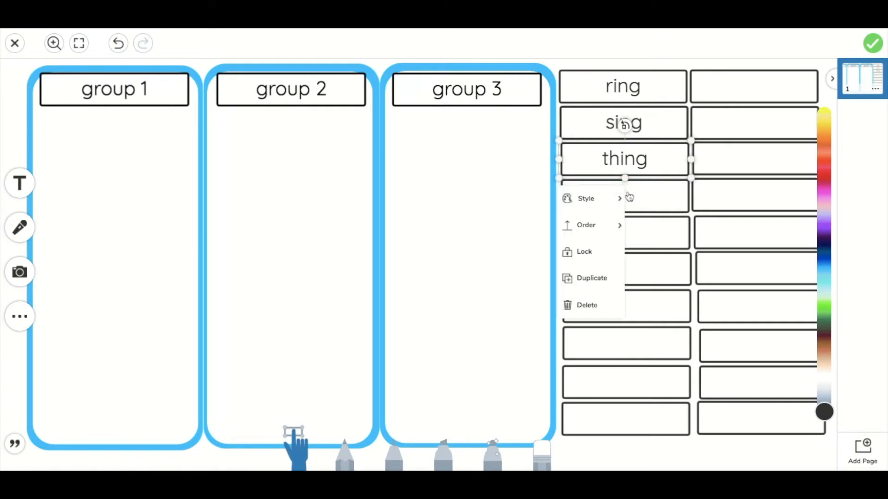
click(585, 199)
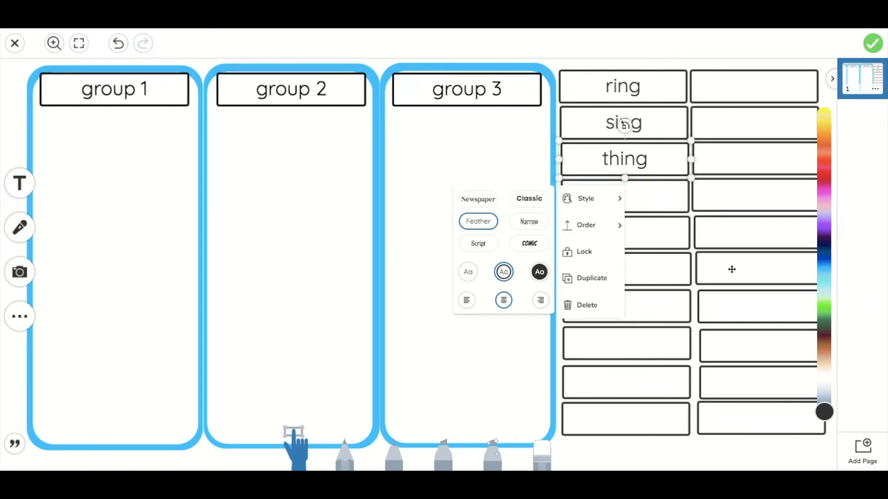
click(586, 231)
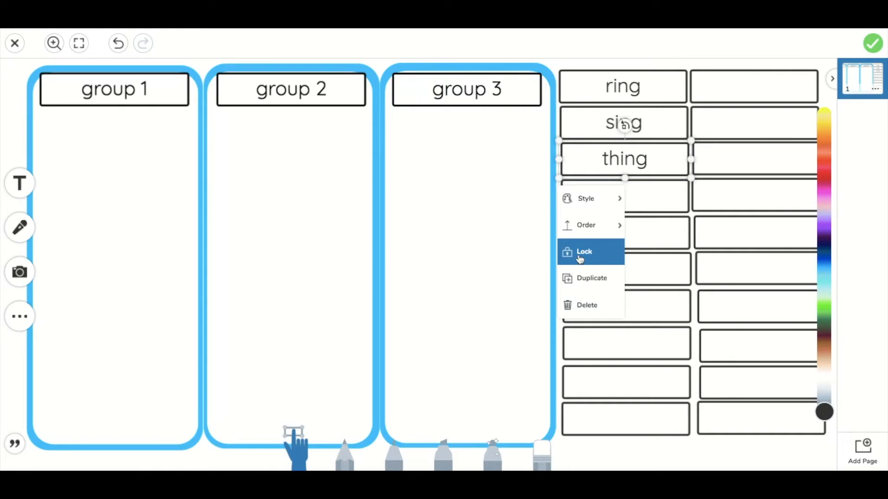
click(546, 150)
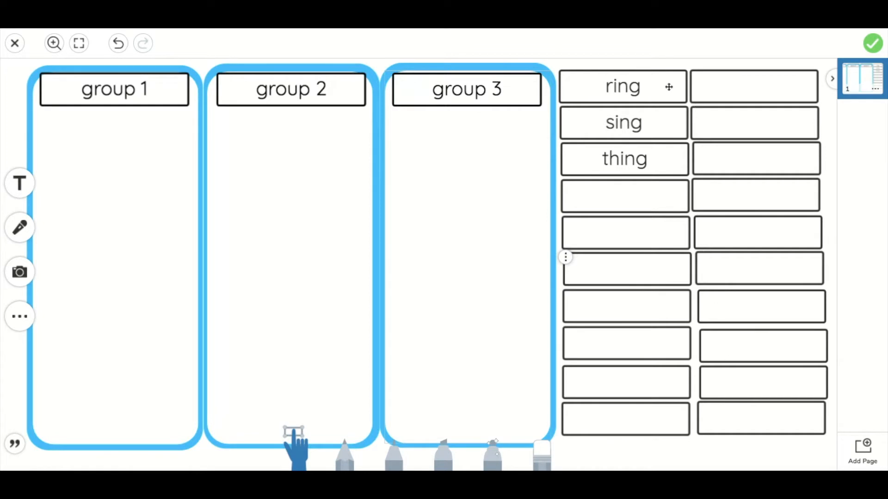
click(148, 202)
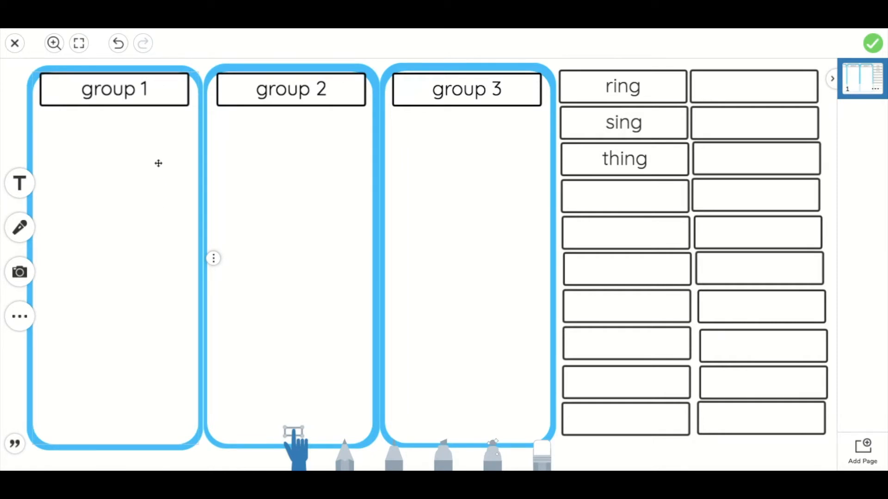
Step: Unlock the "group 1" heading and replace its text with "-ing"
click(135, 94)
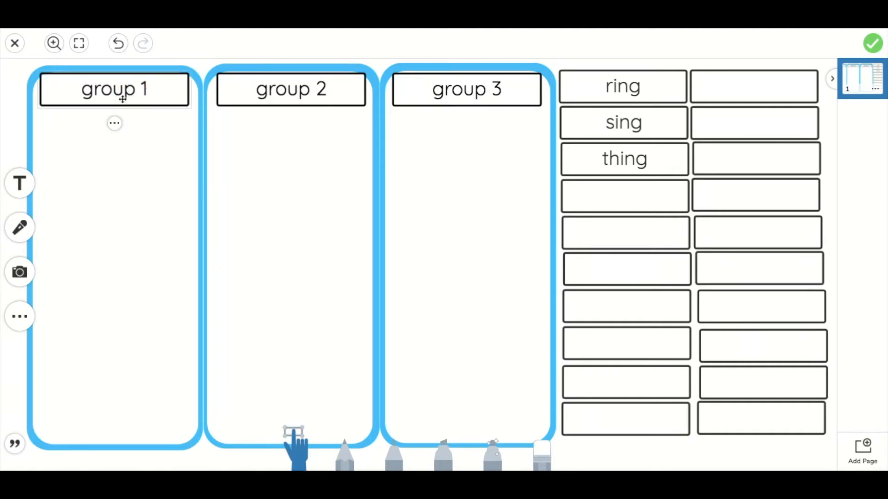
click(114, 123)
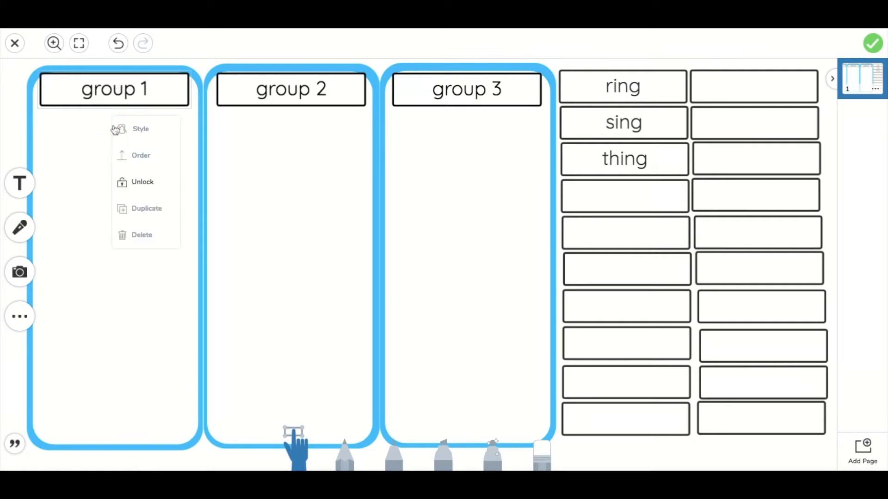
click(143, 181)
click(162, 90)
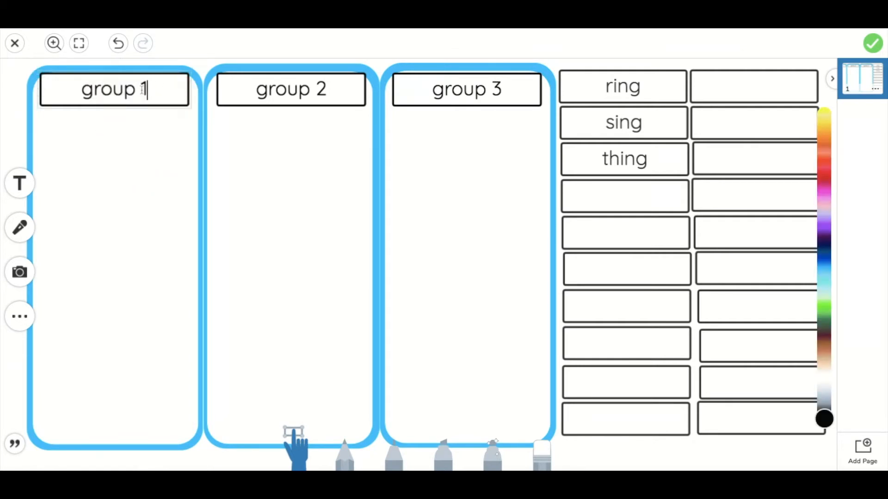
triple_click(125, 88)
key(BackSpace)
text(-ing)
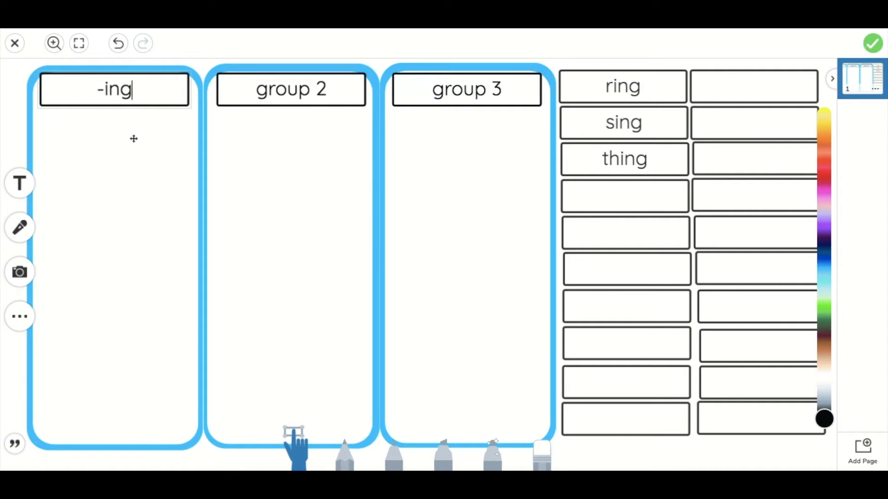
Step: Lock the "-ing" heading in place
click(130, 105)
click(115, 122)
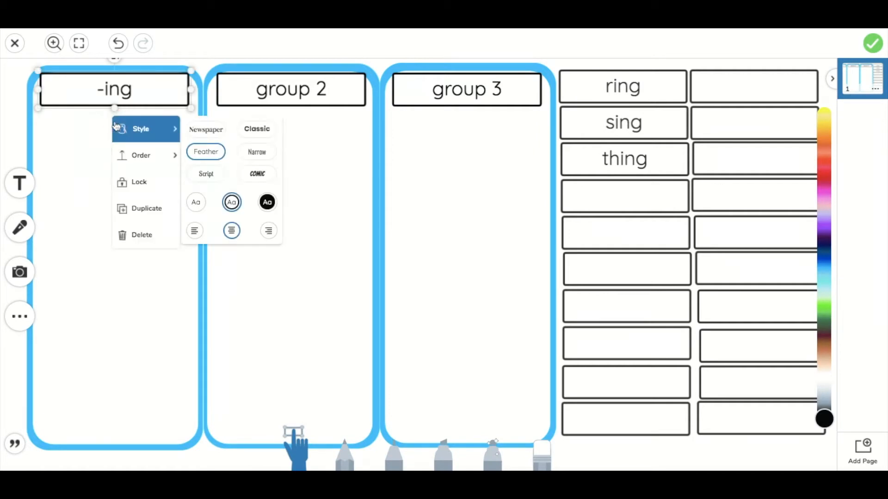
click(140, 183)
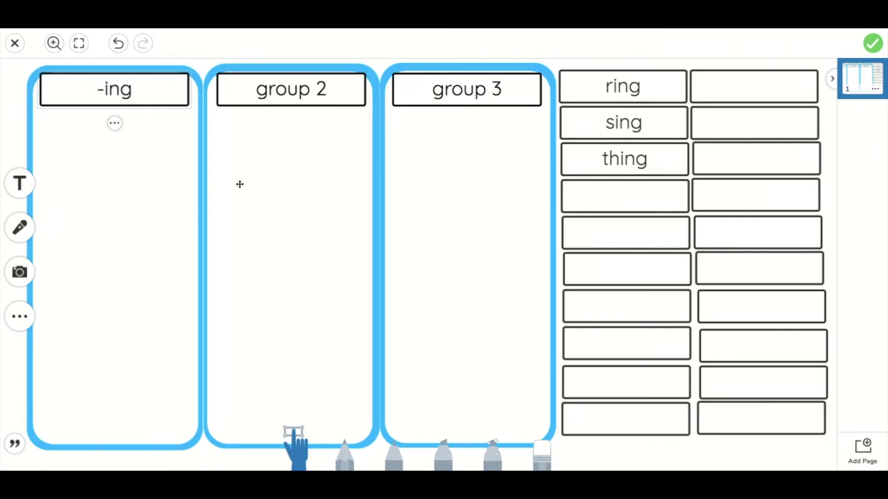
Step: Move the "ring" and "sing" cards into the column under the "-ing" heading
drag(621, 97, 116, 144)
drag(653, 129, 130, 173)
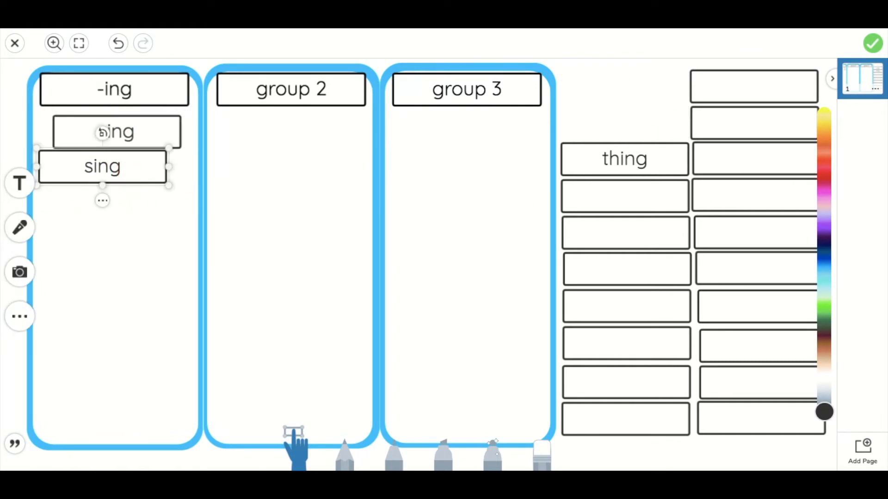
click(158, 102)
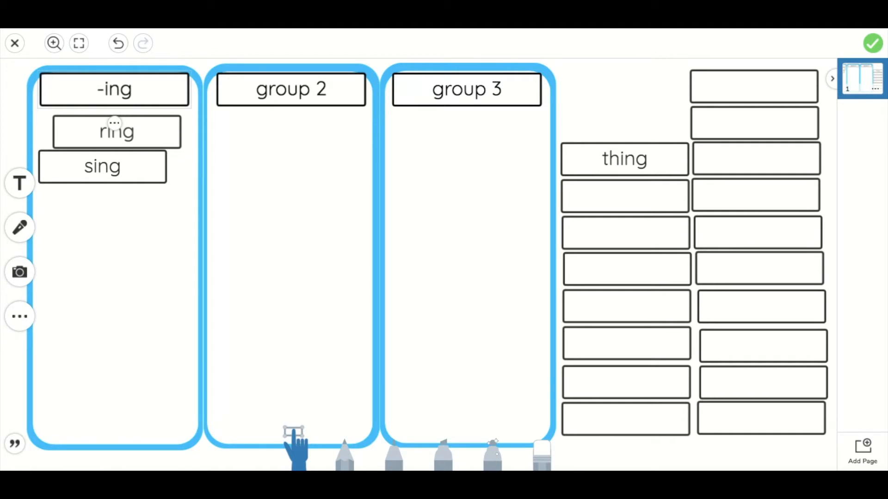
click(16, 228)
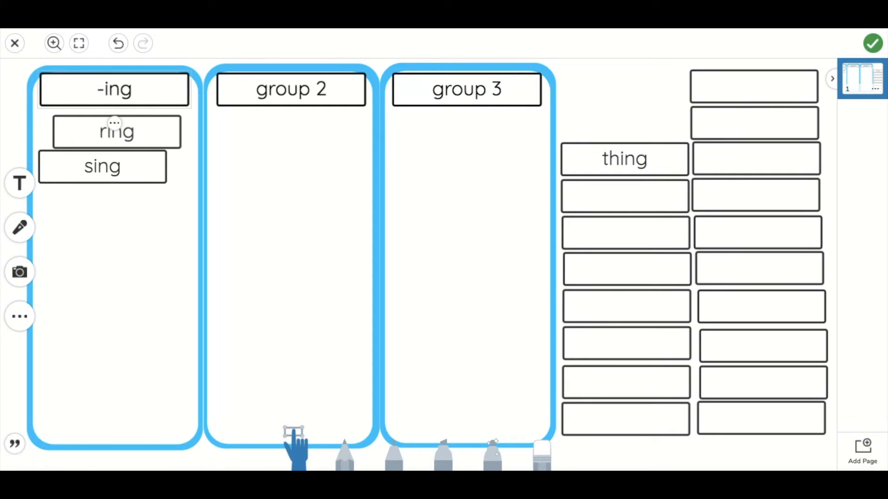
click(27, 277)
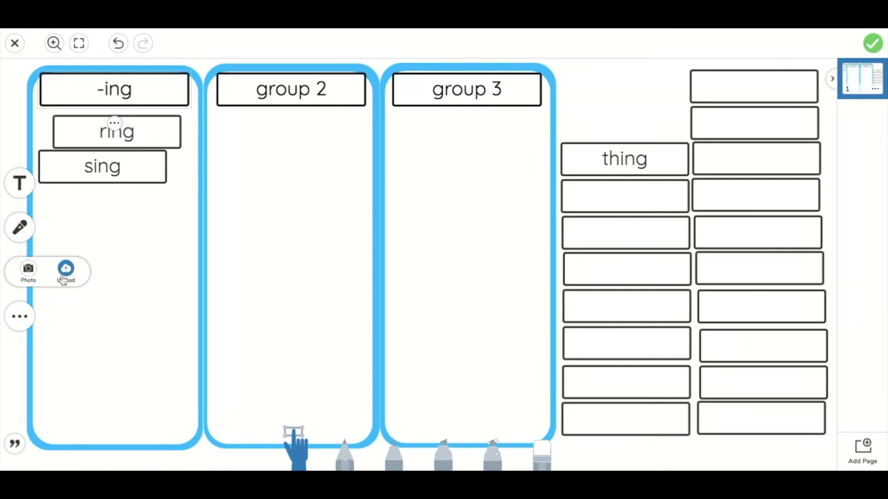
click(299, 280)
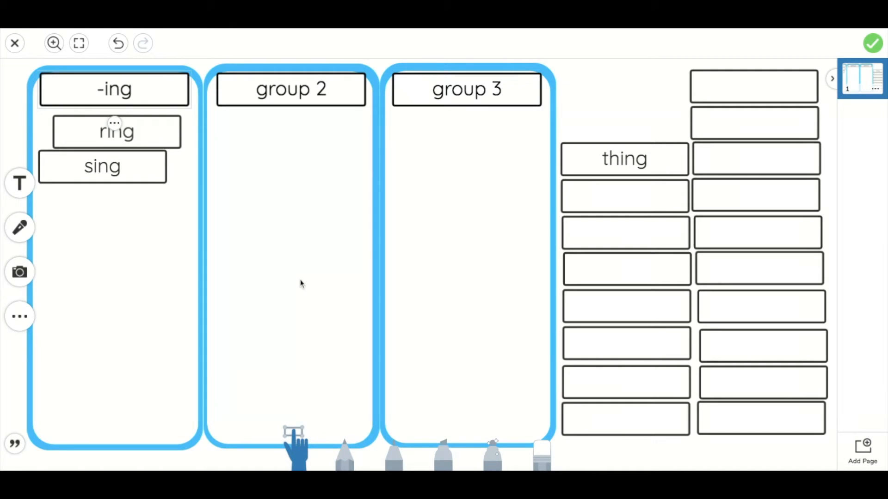
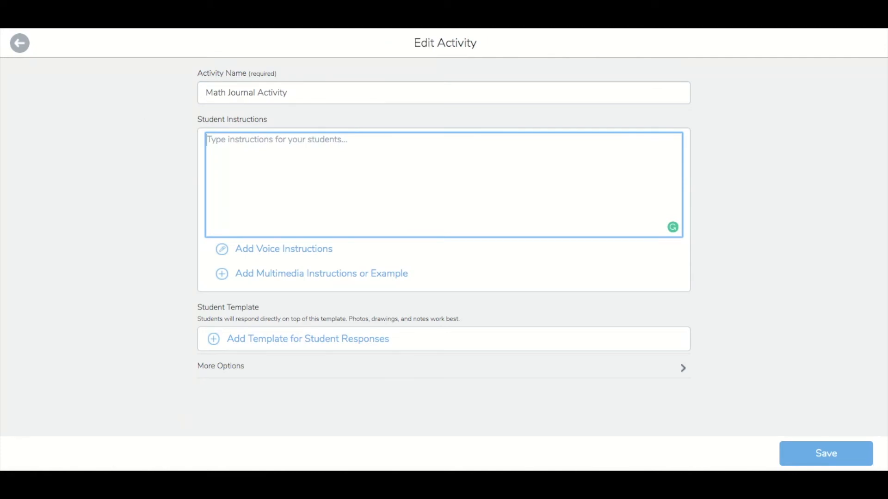
Step: Write the Math Journal Activity's student instructions: a two-digit addition and subtraction introduction and five numbered steps with icon shortcodes from :add: to :check:
text(Today we're working on adding and subtracting 2-digit numbers. (Include your own custom context here.)  1. Tap :add: 2. Use the :pencil: or :pen: in a dark color to complete the worksheet 3. Please don't use the :highlighter: or :glowpen: (They're too hard to read.) 4. Please do two :pages: 5. When you're finished, click :check: to add it to your journal)
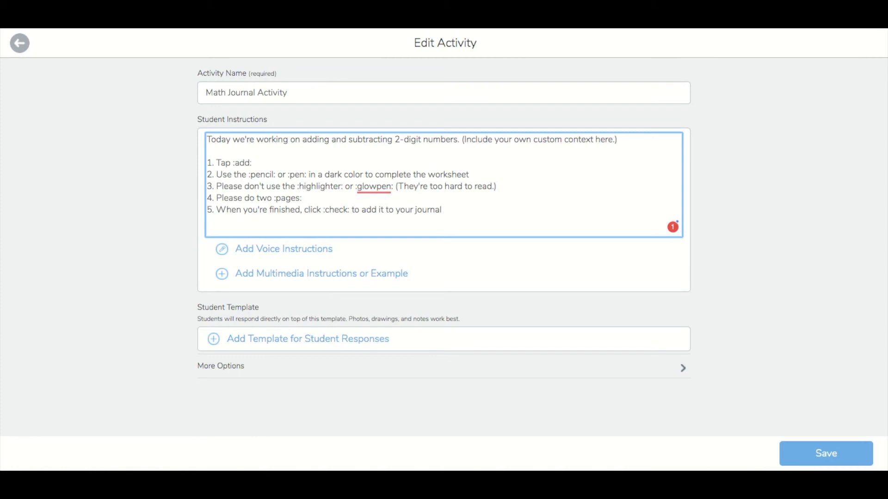
right_click(383, 187)
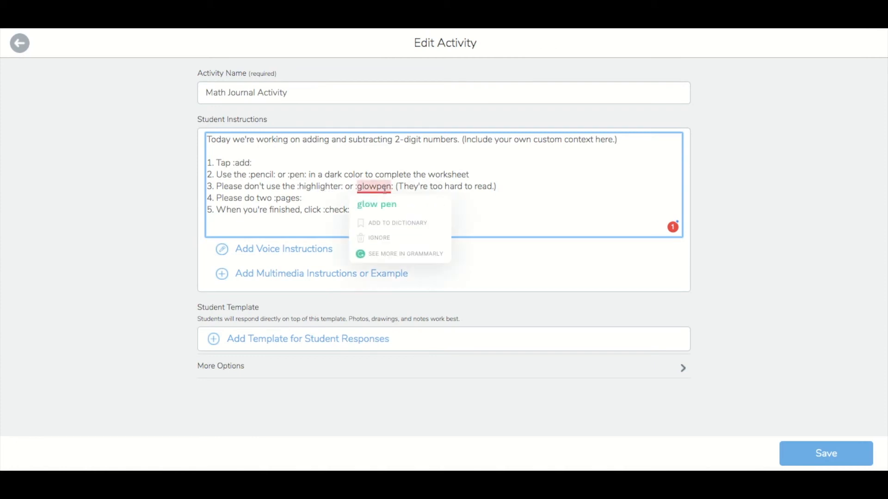
click(296, 204)
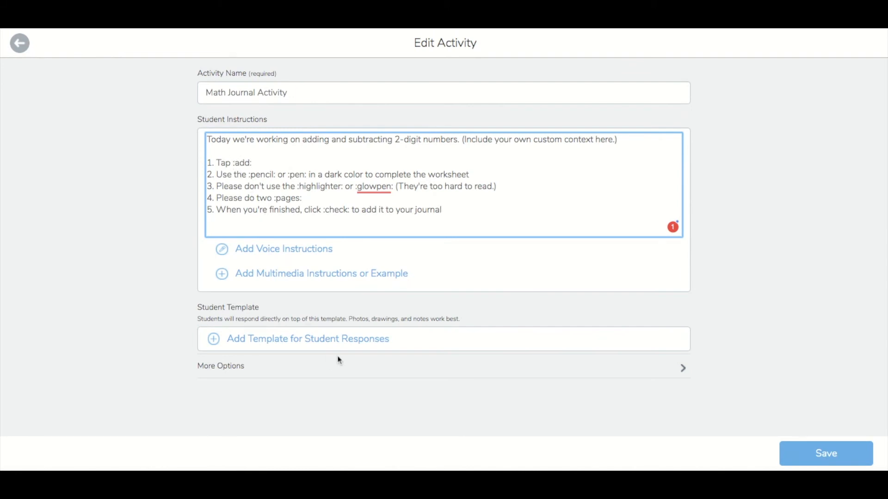
Step: Upload two math worksheet images from the computer as the template for student responses
click(325, 339)
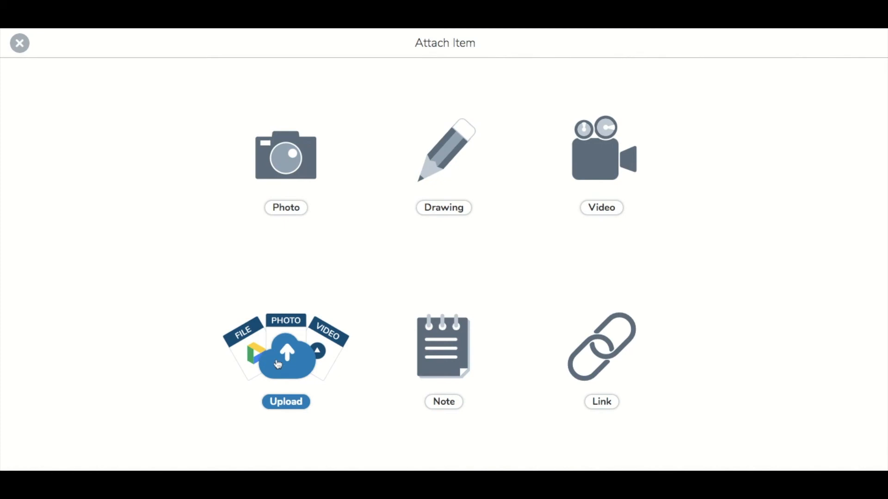
click(278, 365)
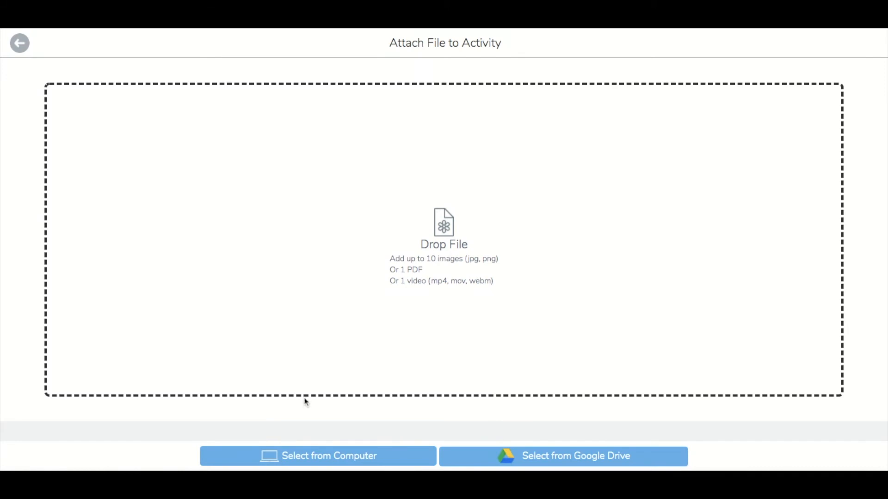
click(351, 455)
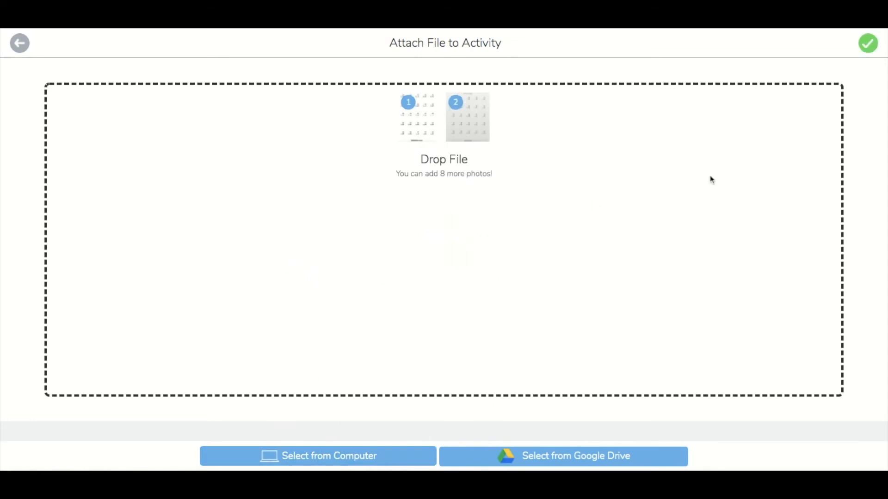
click(867, 47)
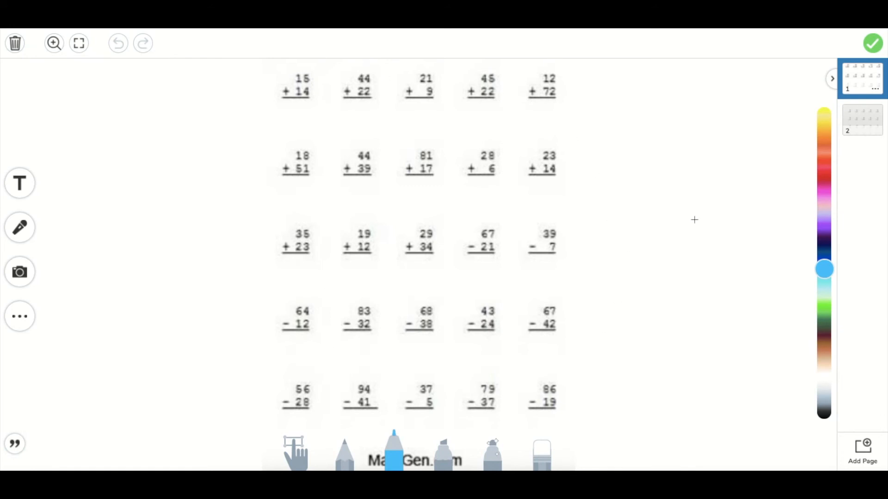
Step: Look over both worksheet pages of the template and the pencil and pen tools on page 1
click(867, 133)
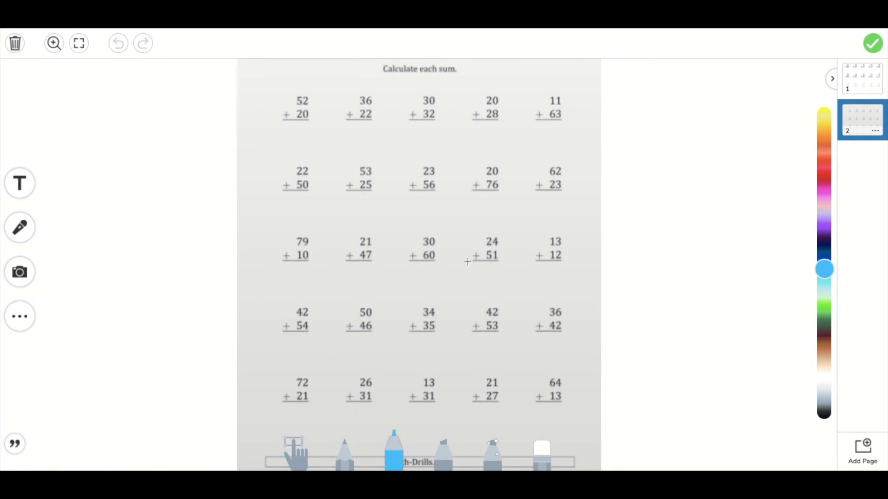
click(867, 90)
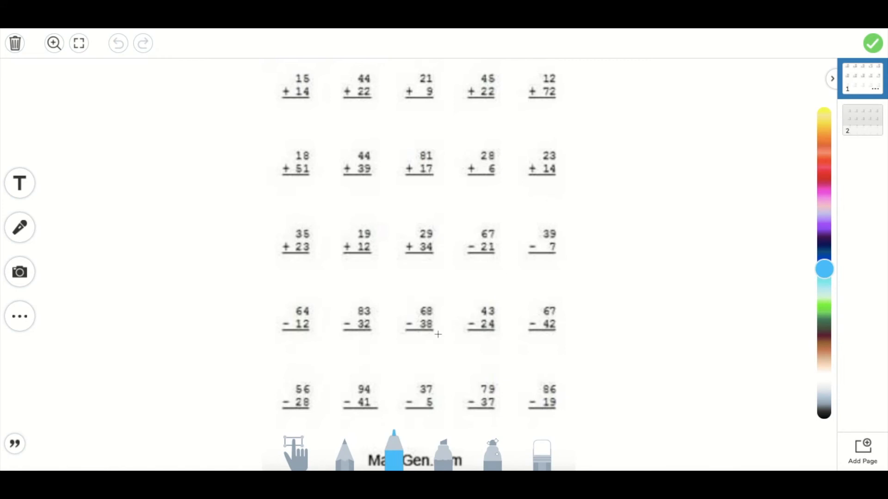
click(350, 446)
click(394, 455)
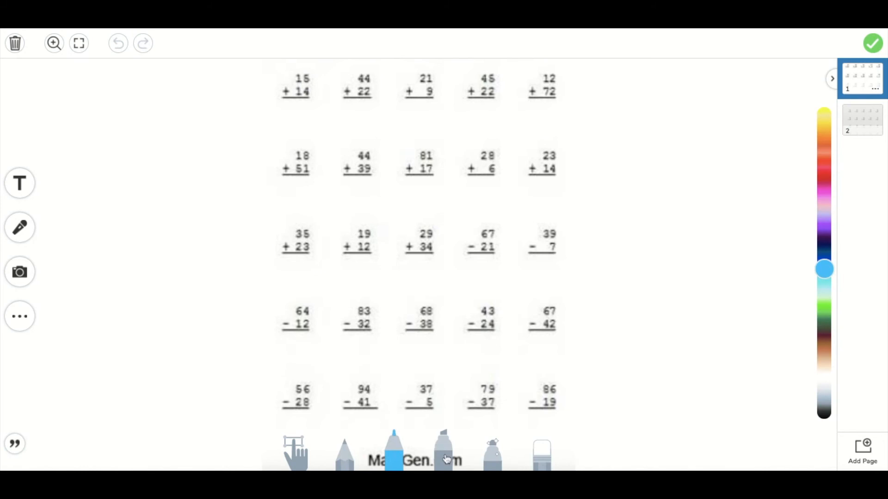
Step: Try the pencil tool by writing an answer under the 15 + 14 problem on page 1, and remove the writing again
click(343, 453)
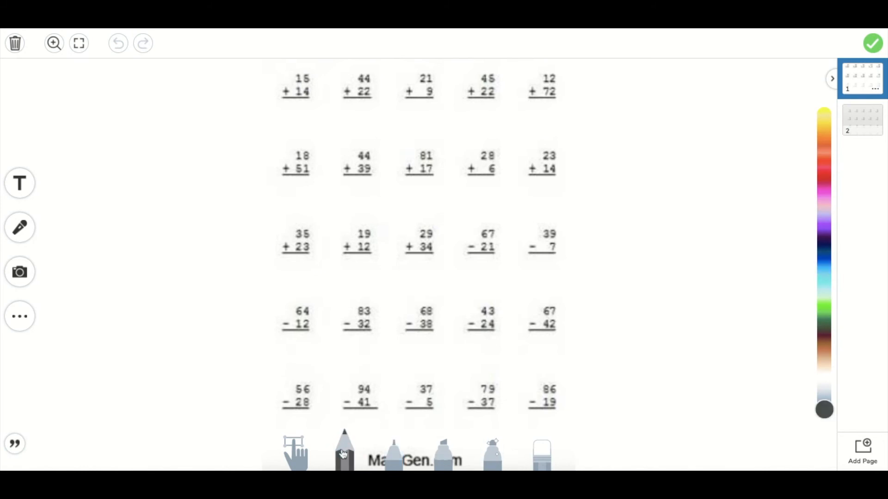
click(309, 112)
mouse_move(309, 112)
mouse_down()
mouse_move(311, 130)
mouse_move(290, 125)
mouse_move(300, 127)
mouse_up()
click(290, 113)
click(15, 43)
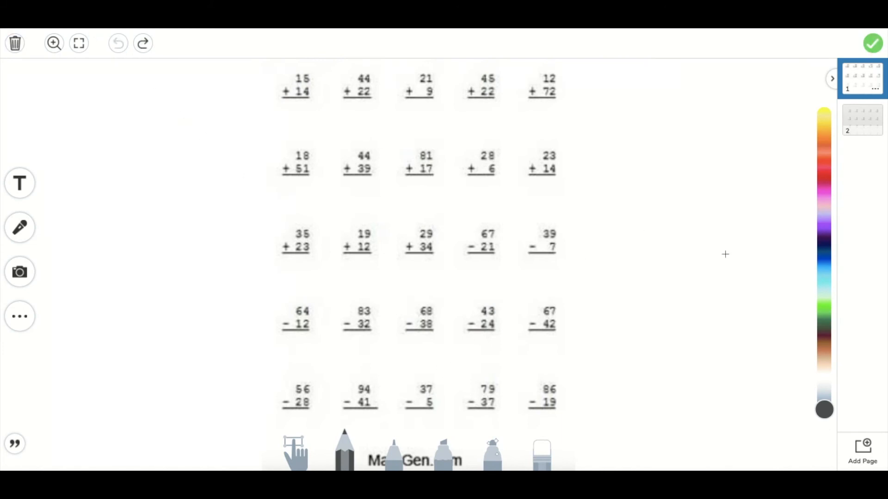
Step: Add a blank third page to the template and delete that page again
click(866, 456)
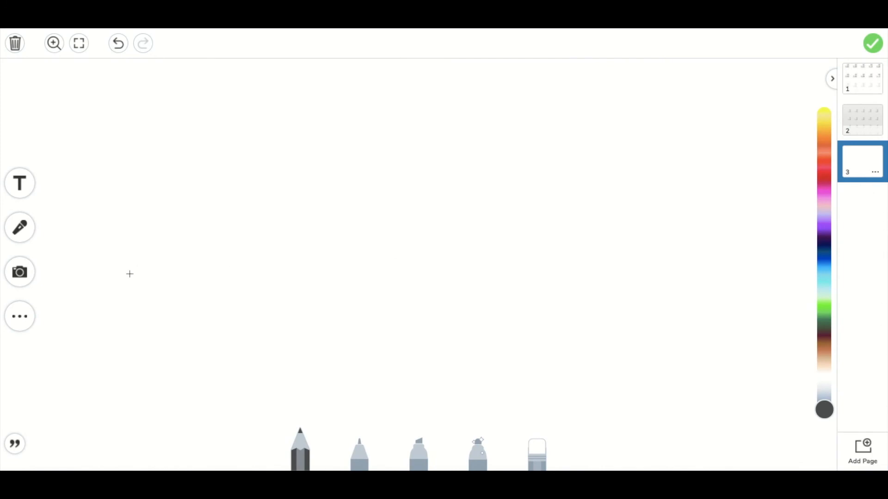
click(19, 277)
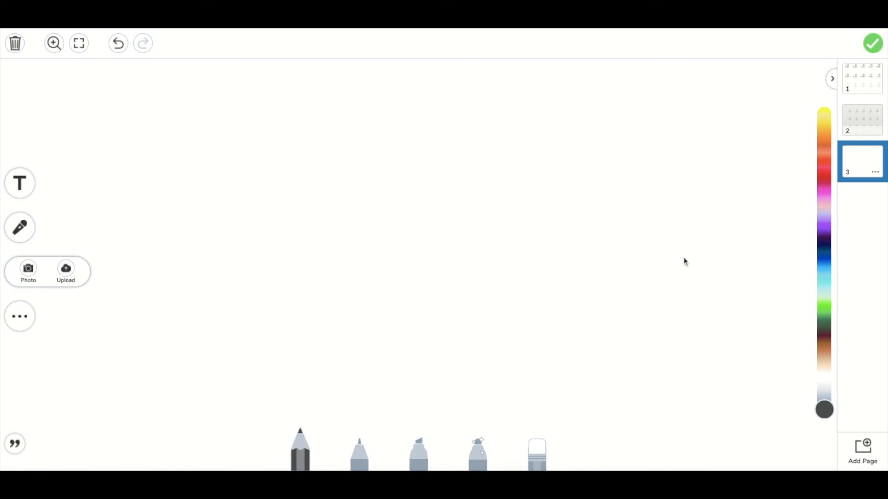
click(876, 173)
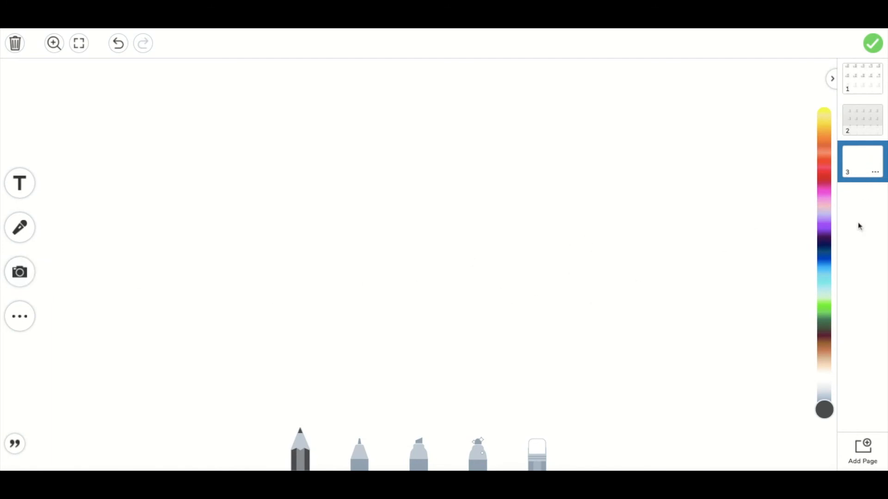
click(843, 223)
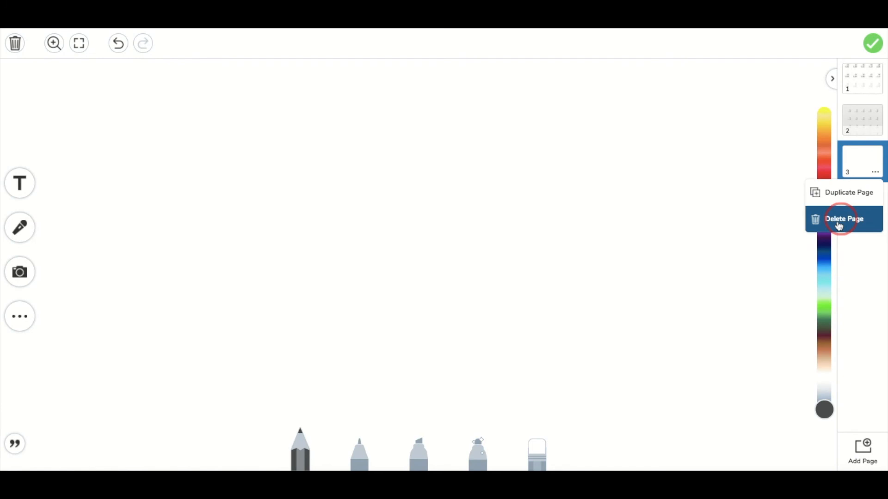
click(501, 270)
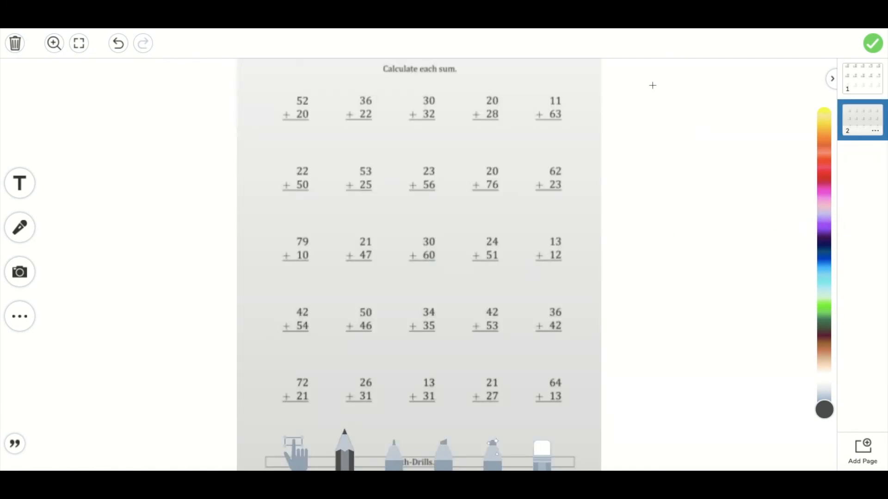
Step: Confirm the two-page worksheet template and save the Math Journal Activity
click(871, 52)
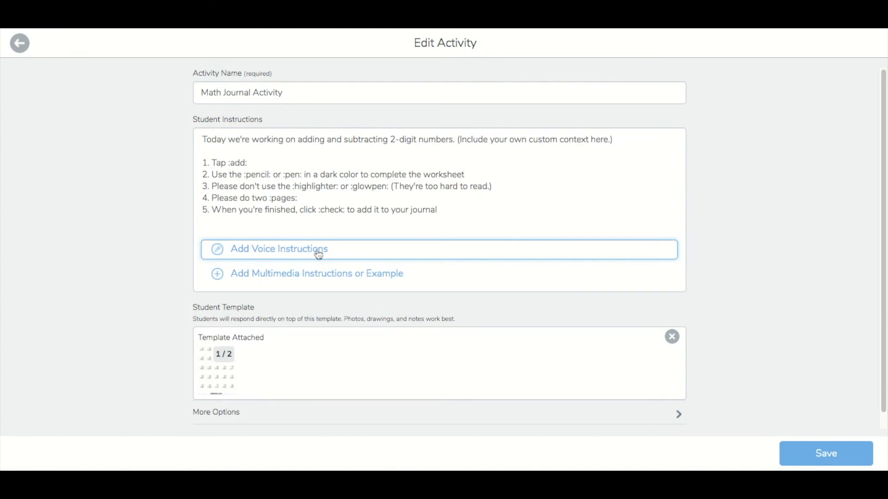
click(837, 453)
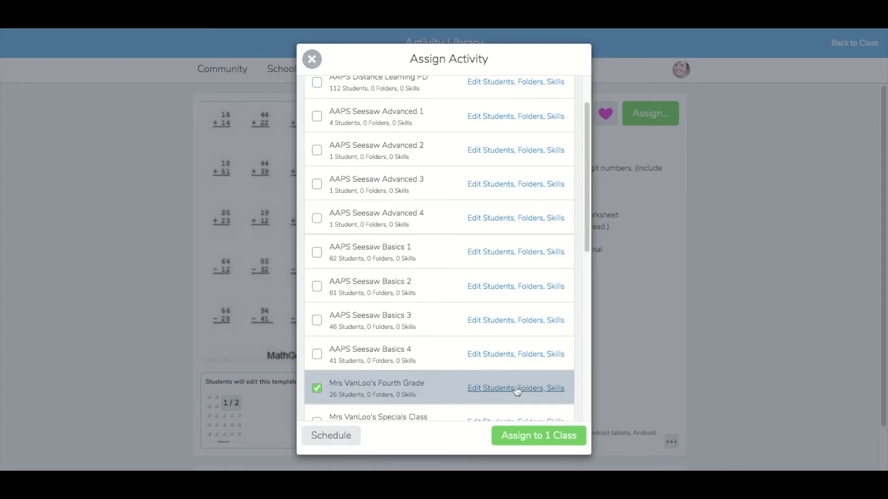
Step: Limit the fourth-grade class's assignment to the three students listed directly below Sample Student
click(514, 389)
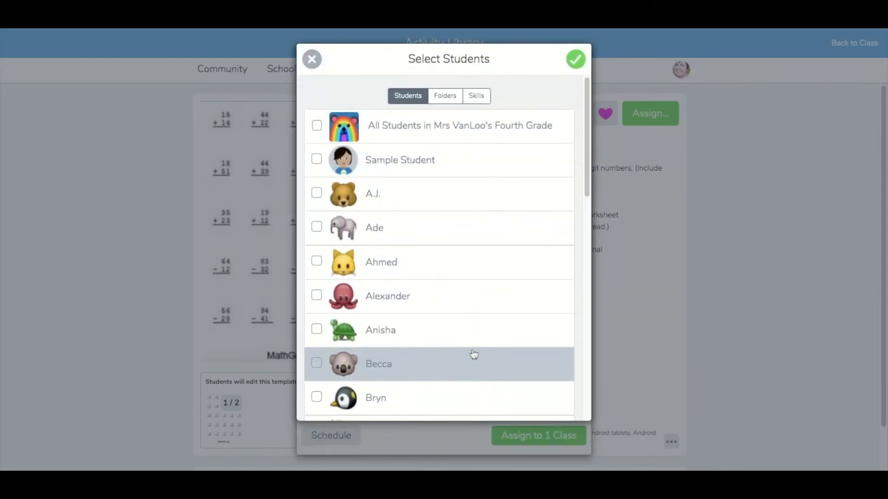
click(317, 127)
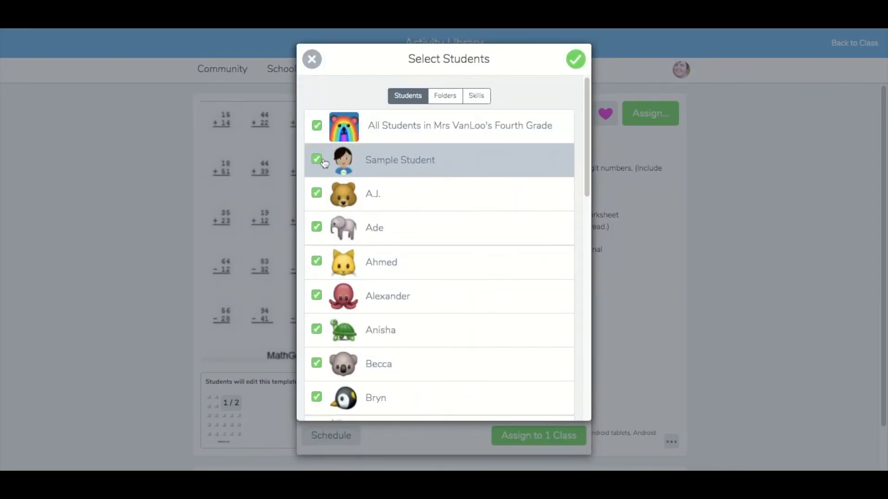
click(317, 126)
click(317, 193)
click(319, 242)
click(318, 260)
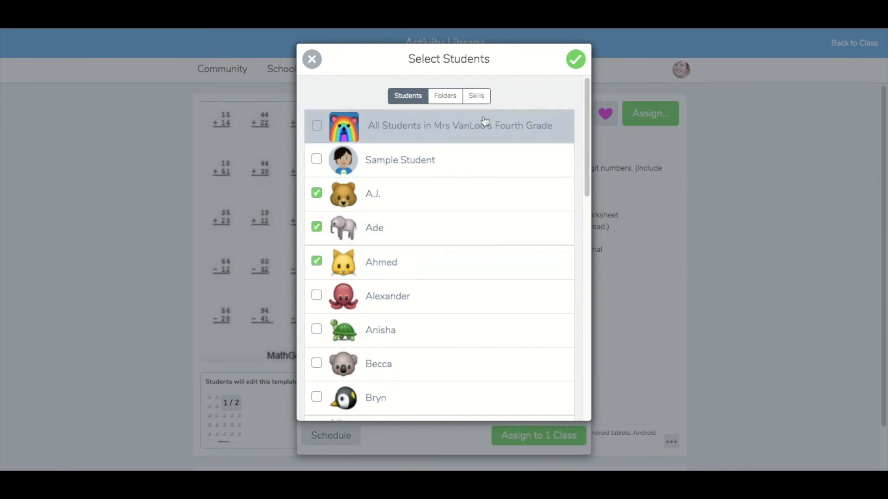
Step: Create a folder named Math for the fourth-grade class's responses and assign the activity to that class
click(452, 100)
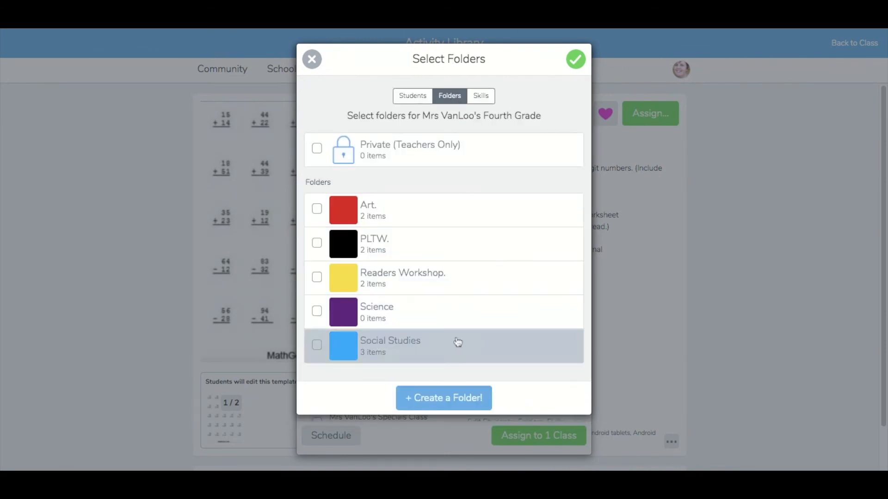
click(452, 395)
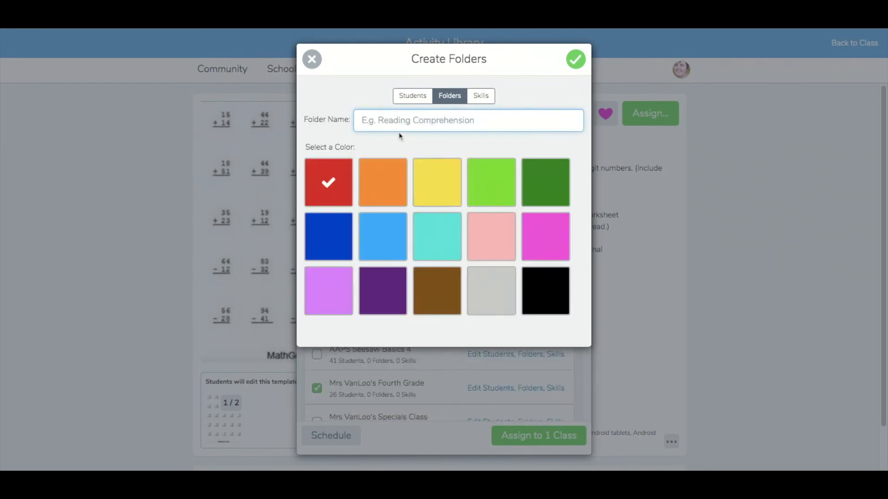
text(Math)
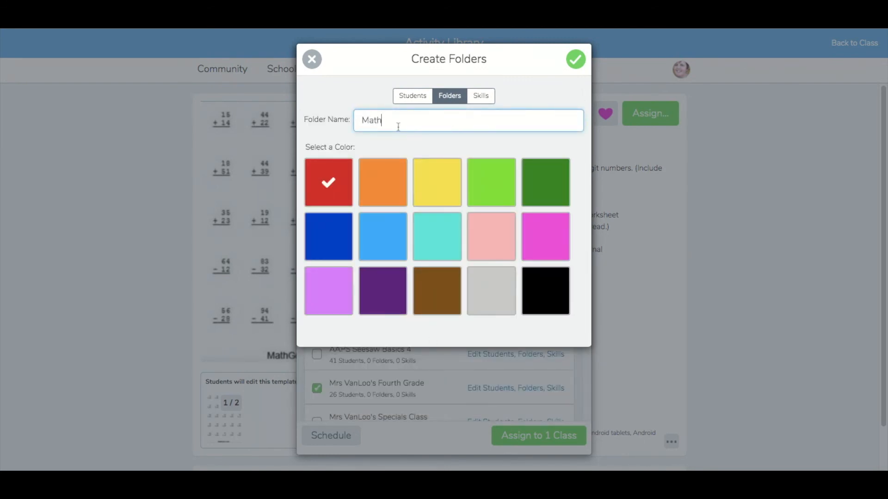
click(574, 61)
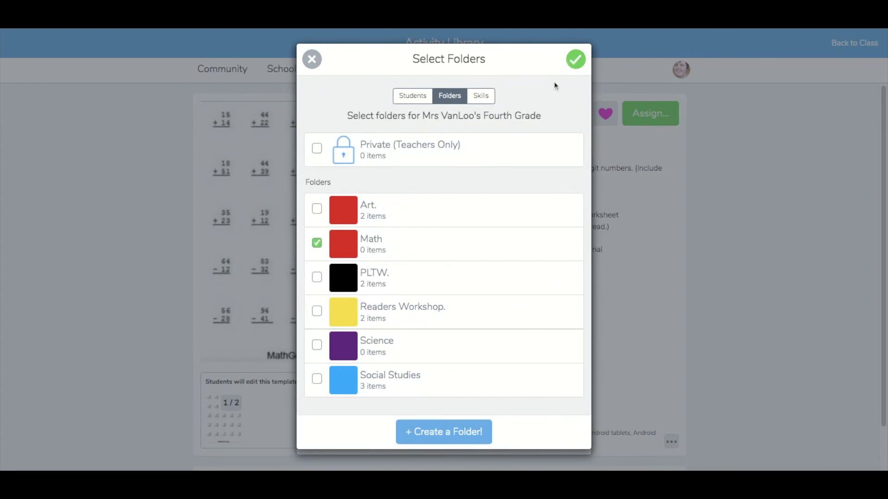
click(575, 60)
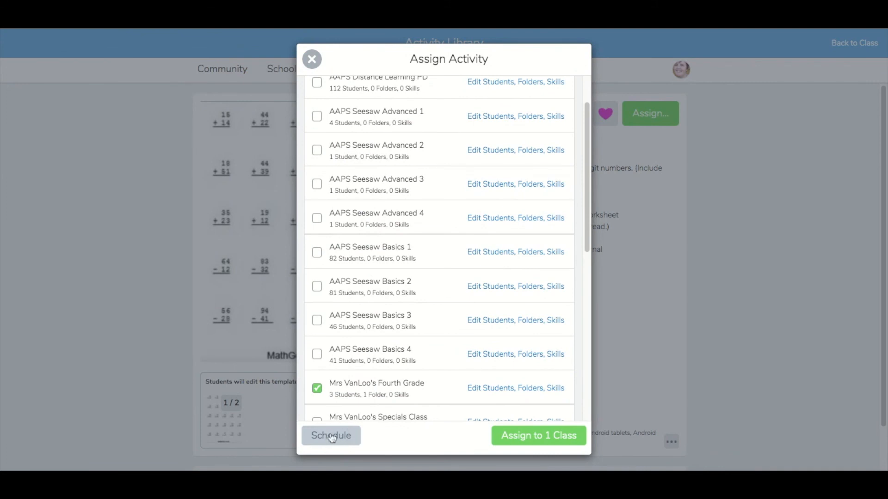
click(535, 439)
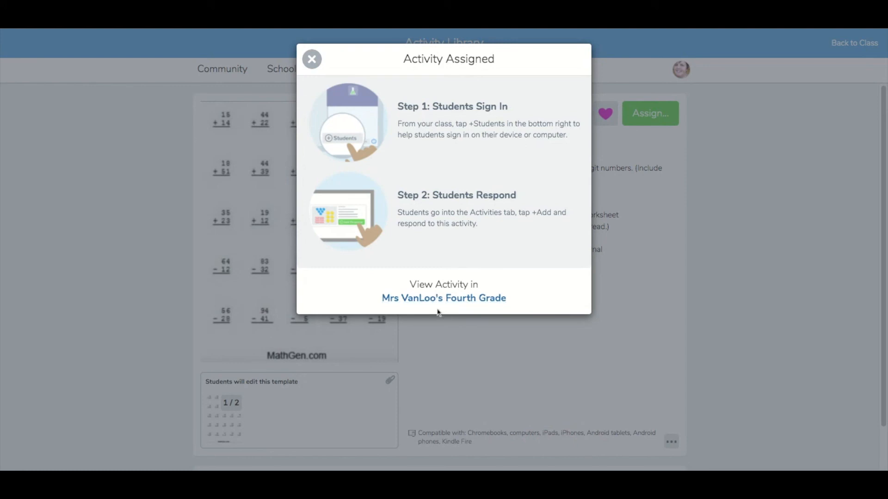
click(312, 59)
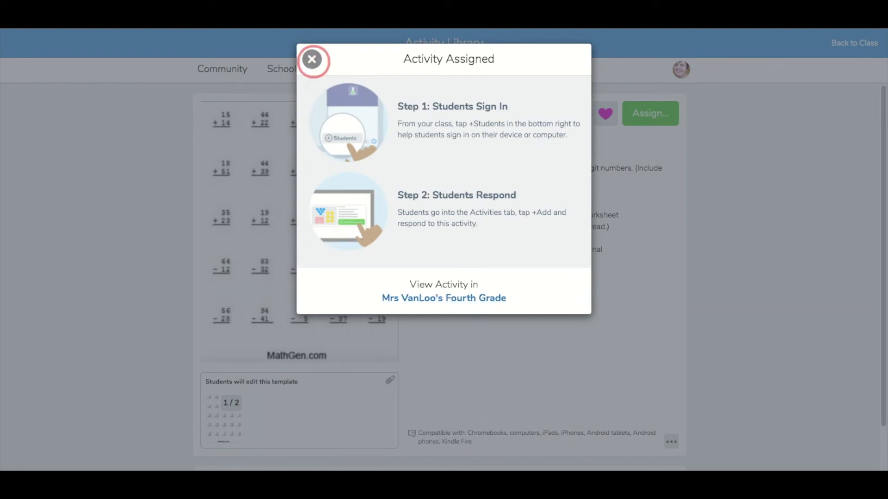